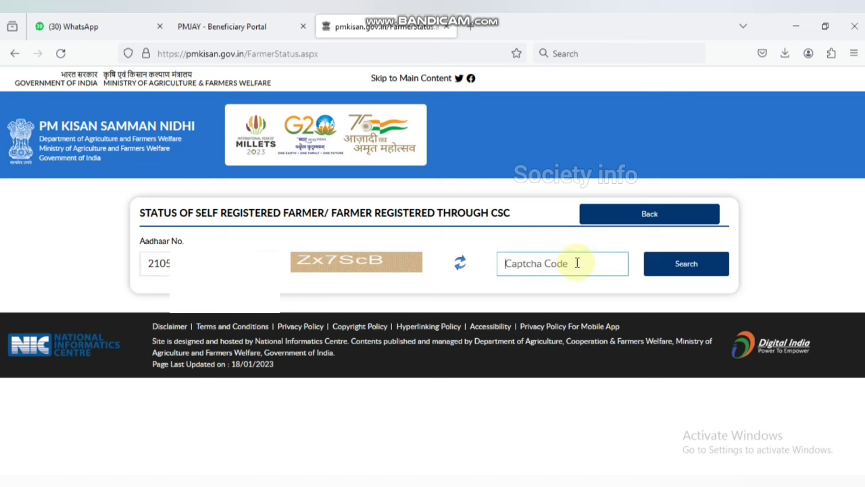
# Submit the captcha to fetch the application status, which reports the farmer is already registered.
pyautogui.write('Zx7ScB')
pyautogui.click(676, 271)
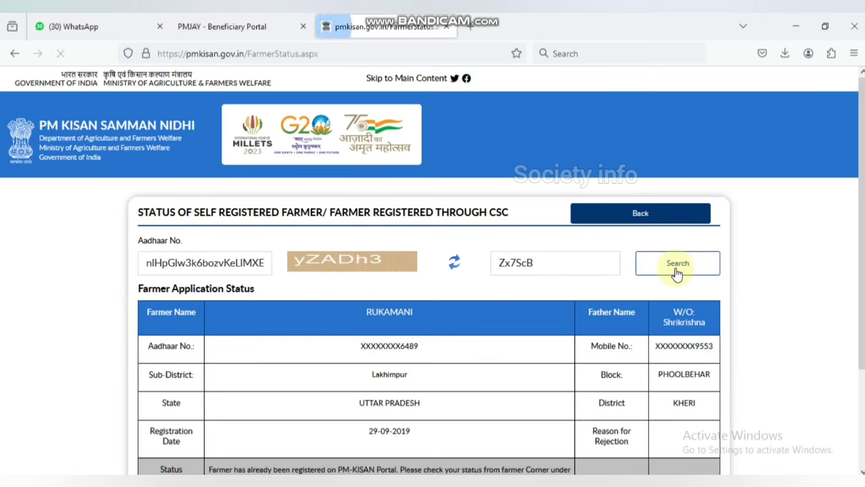
pyautogui.scroll(-3, 507, 282)
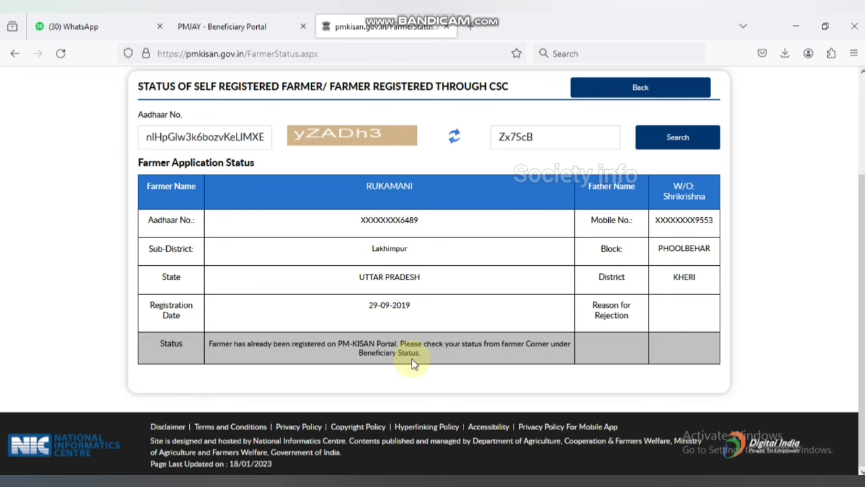
pyautogui.scroll(3, 412, 358)
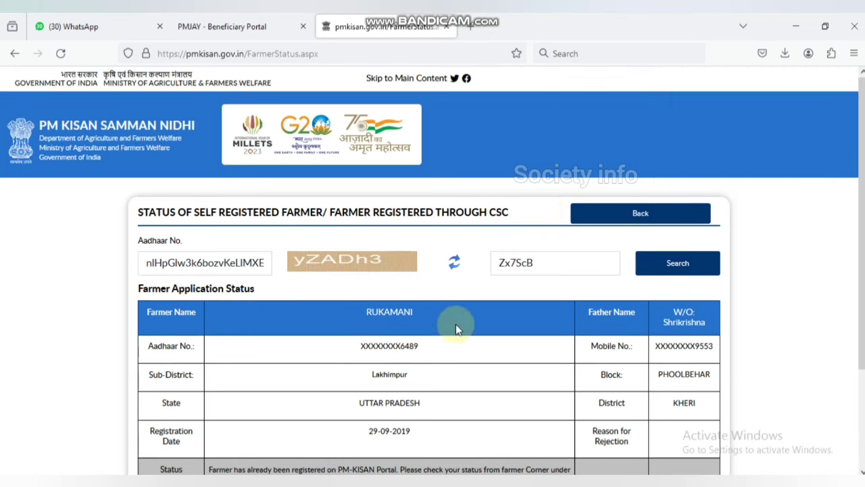
# Return home, dismiss the announcement popup, and reach the Know Your Registration Number lookup.
pyautogui.click(598, 212)
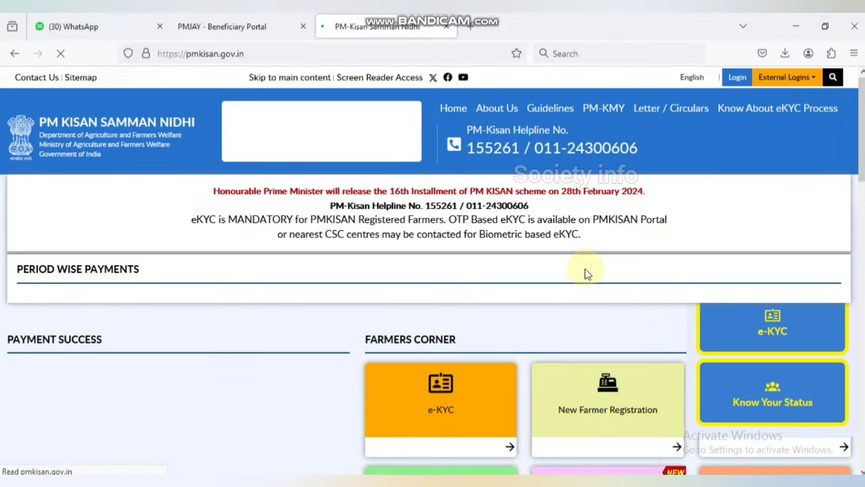
pyautogui.scroll(-4, 585, 272)
pyautogui.scroll(-2, 680, 218)
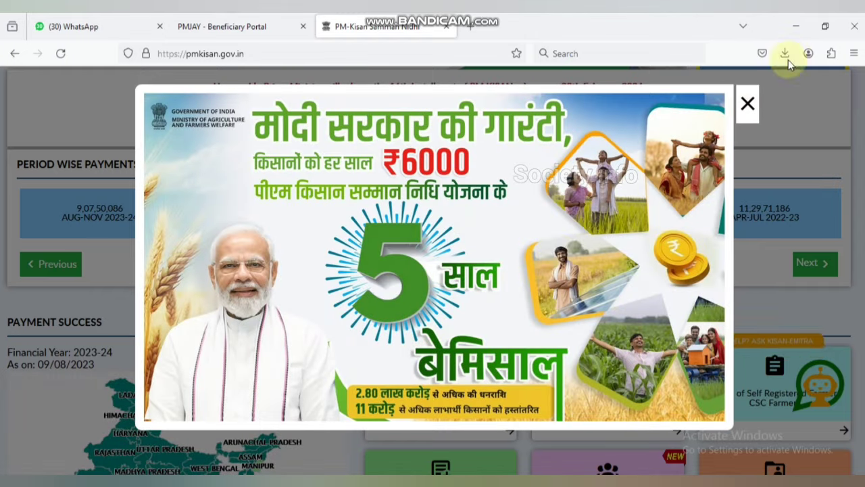
pyautogui.click(747, 104)
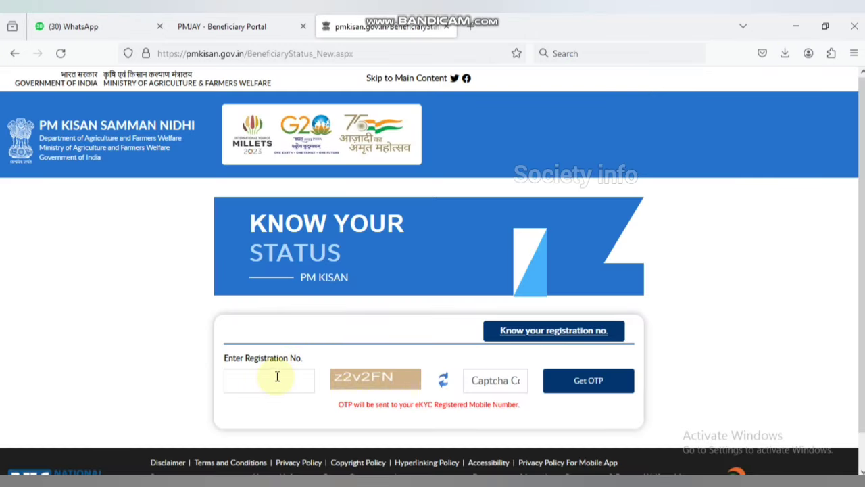
pyautogui.click(276, 377)
pyautogui.click(566, 332)
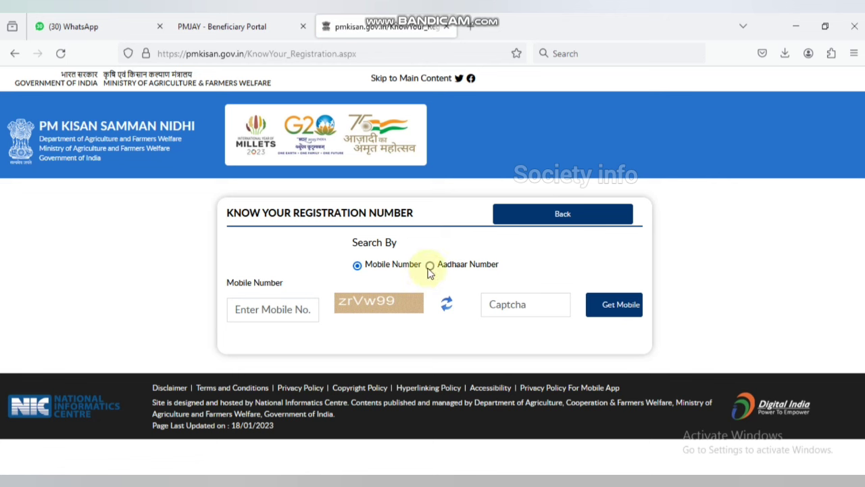
# Search by Aadhaar number, entering the Aadhaar number and captcha, and request a mobile OTP.
pyautogui.click(430, 269)
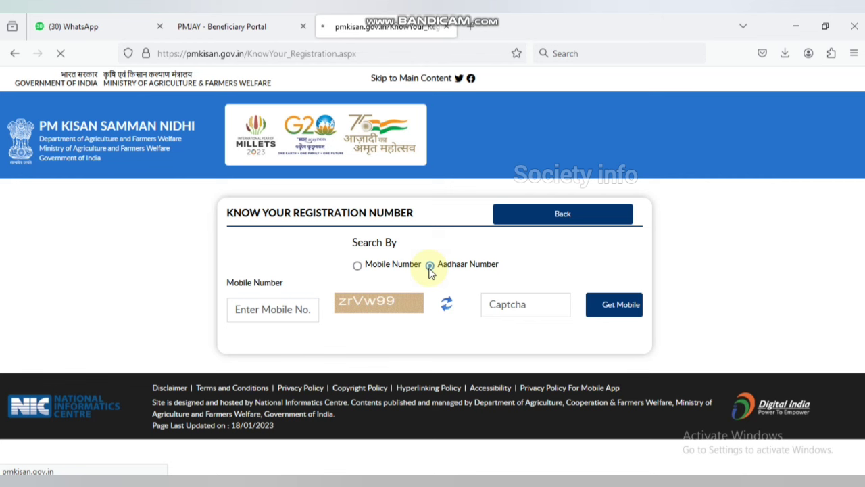
pyautogui.click(284, 312)
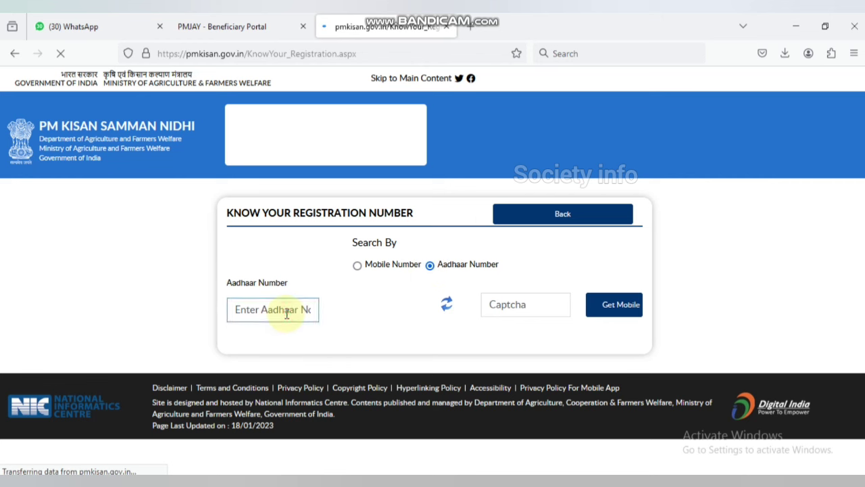
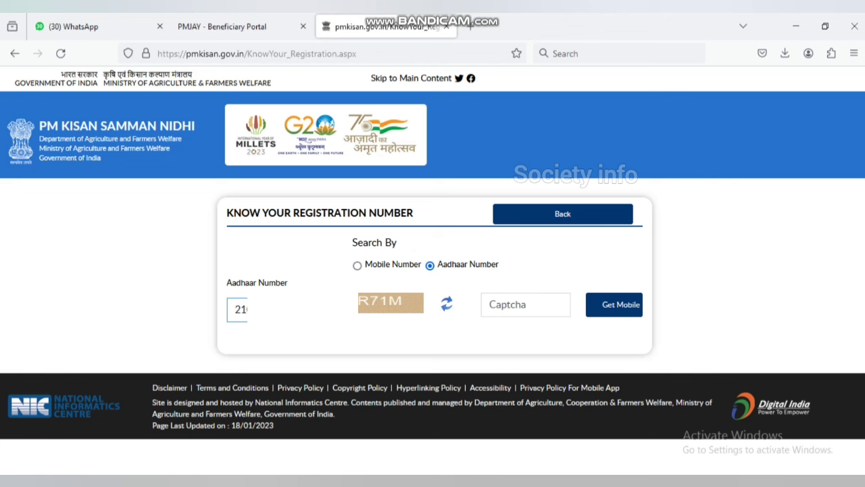
pyautogui.click(510, 305)
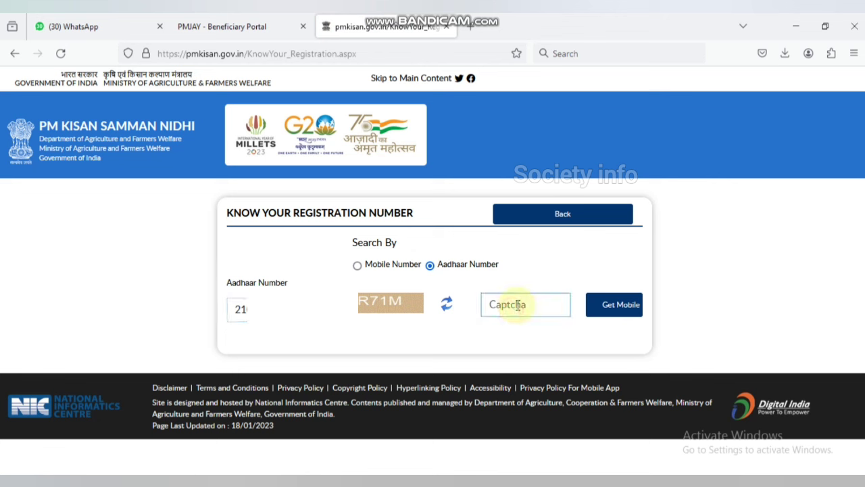
pyautogui.write('aaR71M')
pyautogui.click(619, 305)
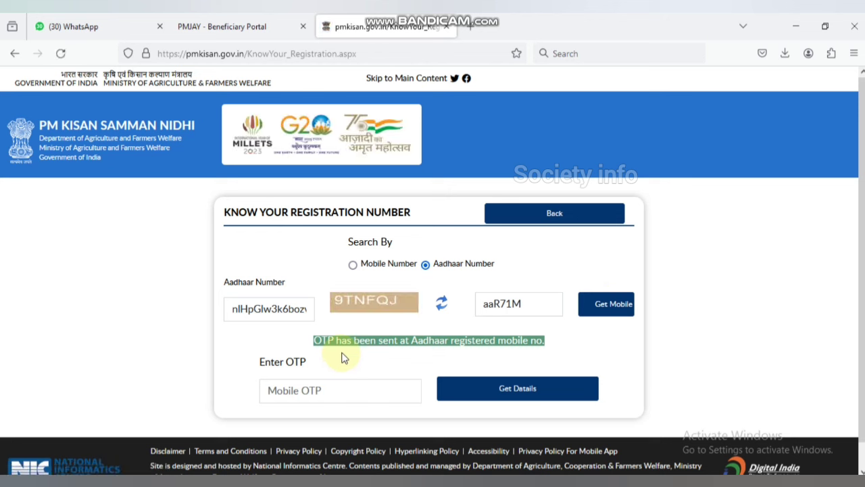
# Enter the OTP, get the details, and copy the farmer's registration number.
pyautogui.click(337, 390)
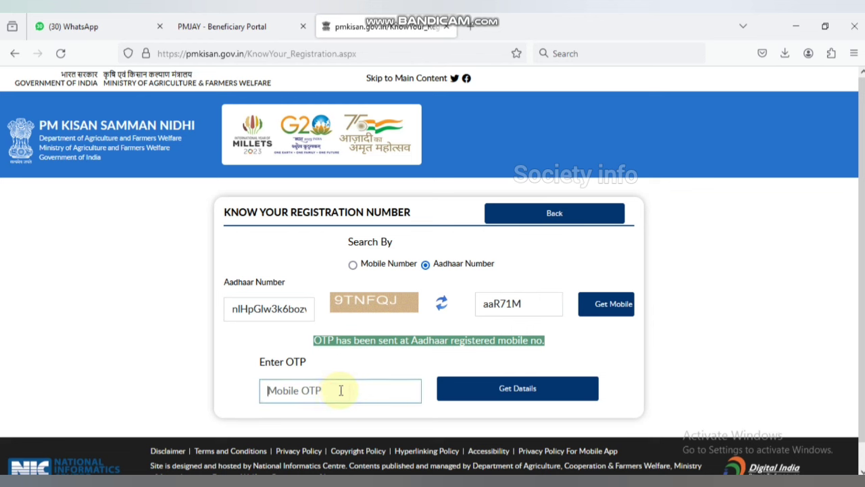
pyautogui.click(525, 393)
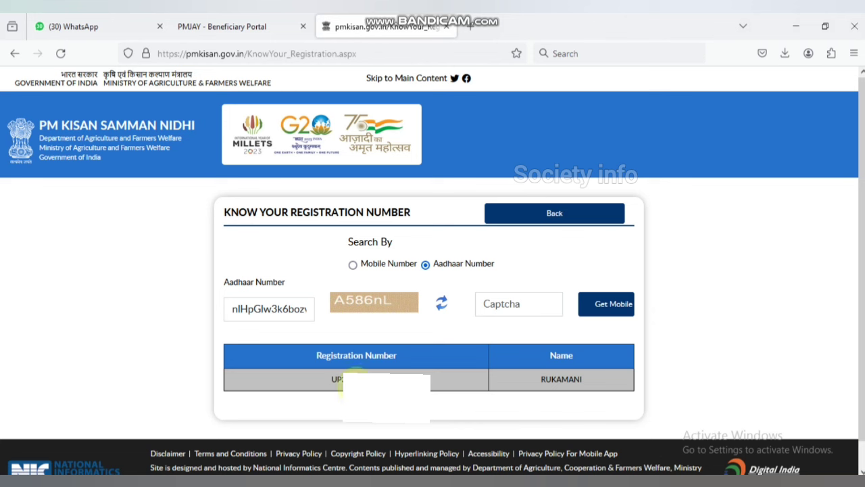
pyautogui.doubleClick(357, 373)
pyautogui.rightClick(357, 373)
pyautogui.click(377, 215)
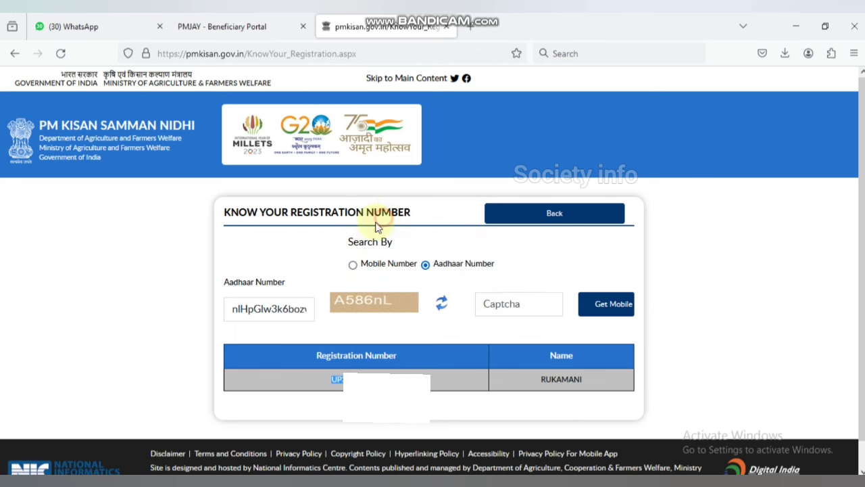
pyautogui.click(297, 357)
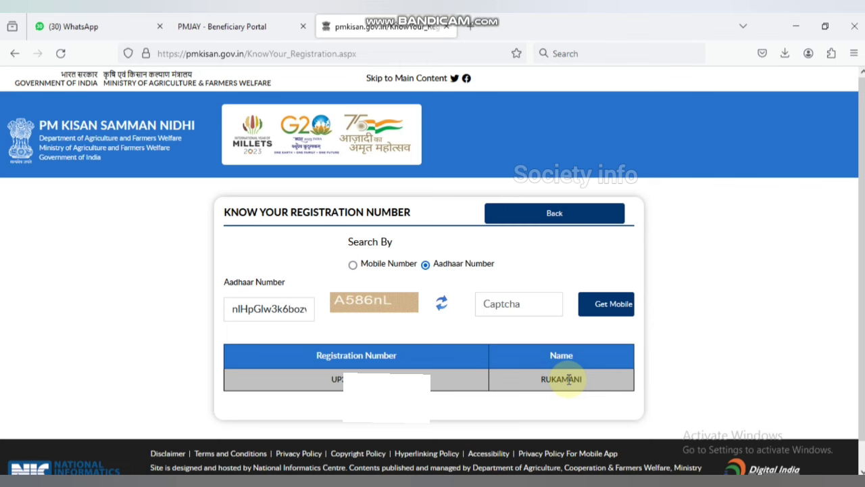
# Go back to the home page and open the Know Your Status check.
pyautogui.click(570, 223)
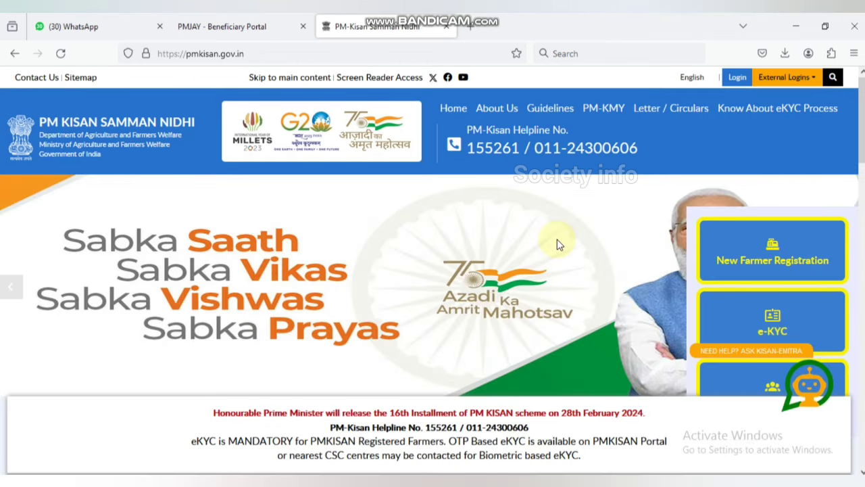
pyautogui.scroll(-5, 557, 242)
pyautogui.scroll(-4, 558, 245)
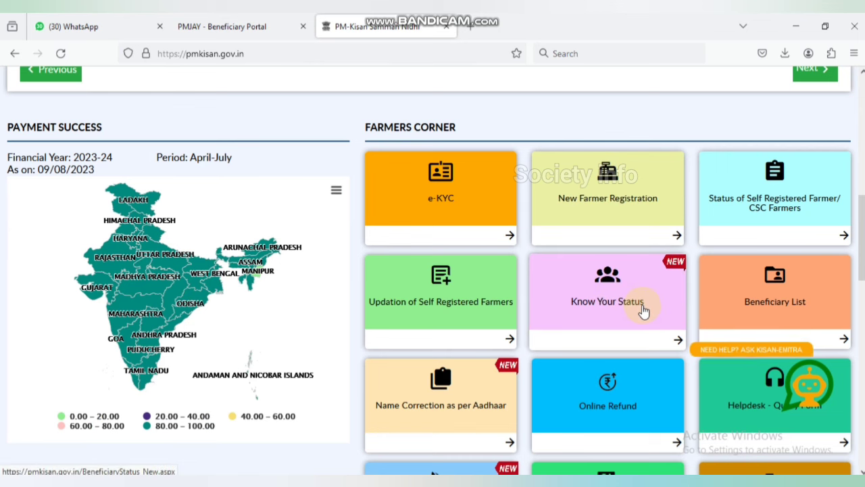
pyautogui.click(642, 305)
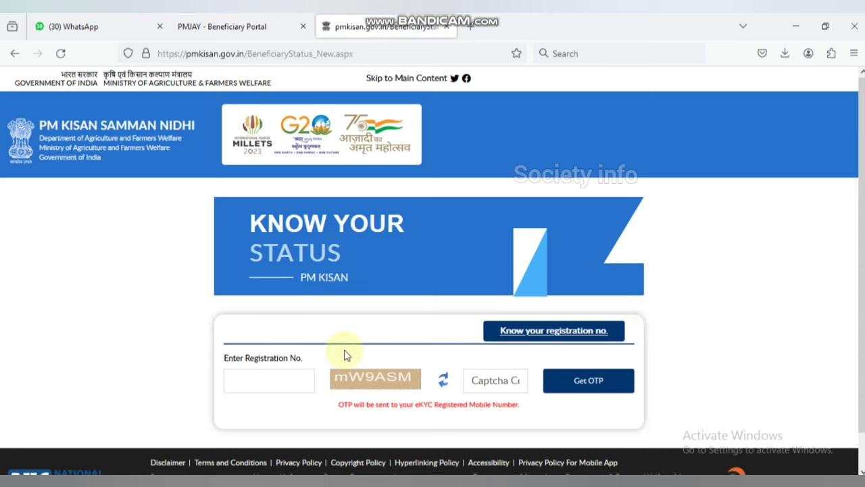
# Paste the registration number, enter the captcha, and request the status OTP.
pyautogui.scroll(-1, 295, 354)
pyautogui.click(296, 352)
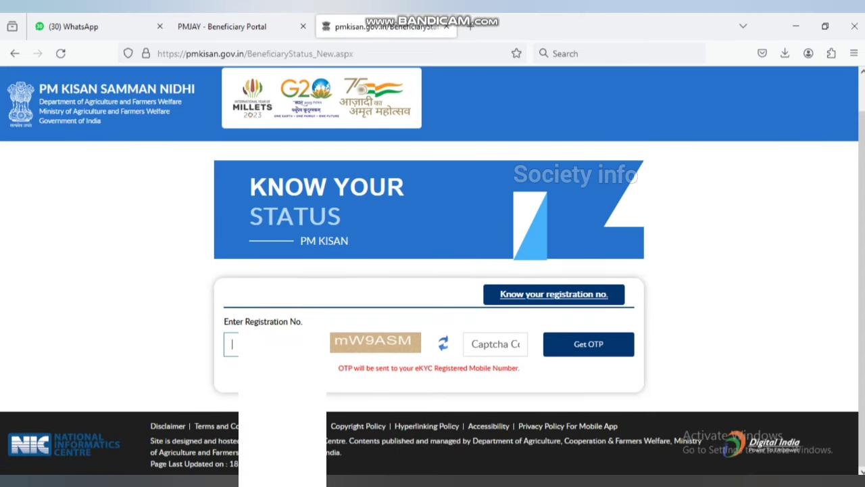
pyautogui.write('U')
pyautogui.click(493, 347)
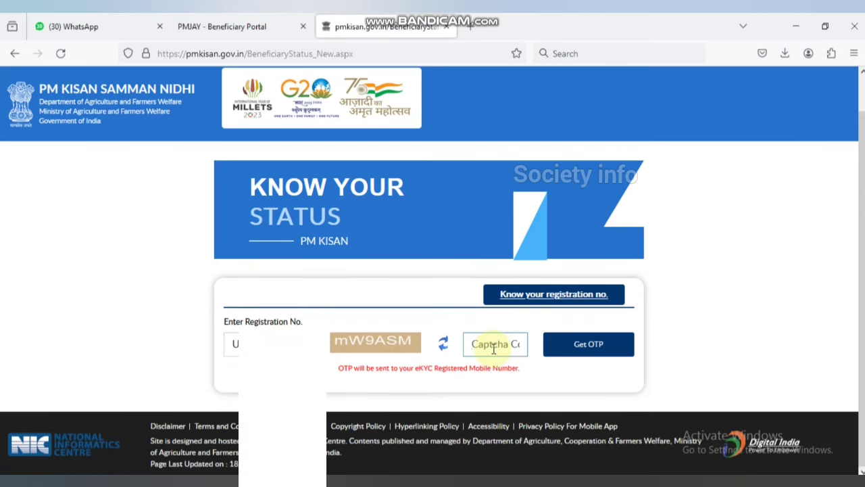
pyautogui.write('mW9ASM')
pyautogui.click(579, 347)
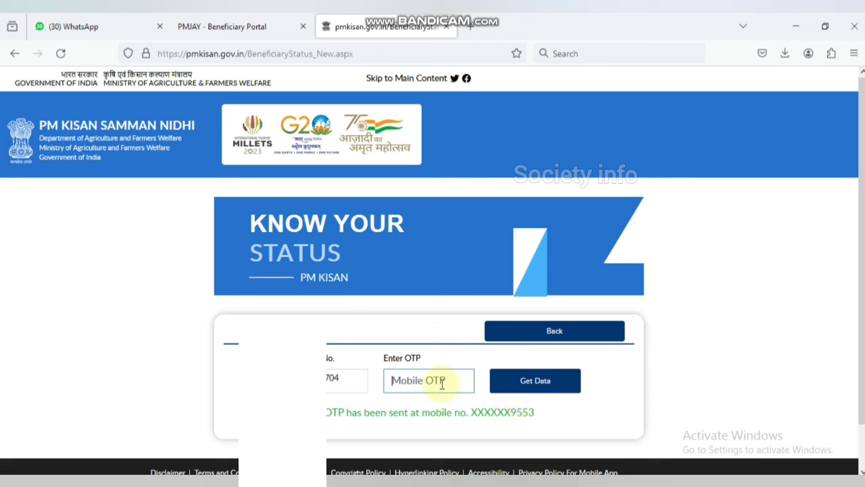
# Fetch the beneficiary status and scroll to Latest Installments: FTO not processed, Aadhaar bank account not seeded.
pyautogui.click(531, 394)
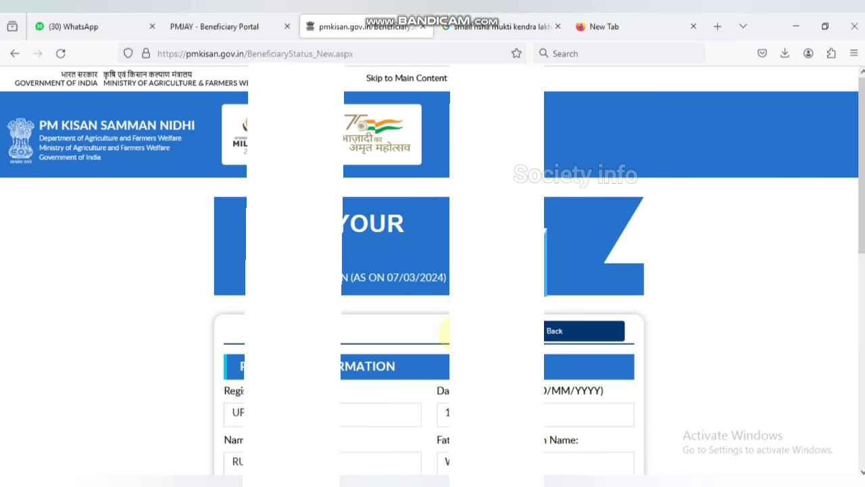
pyautogui.scroll(-2, 443, 331)
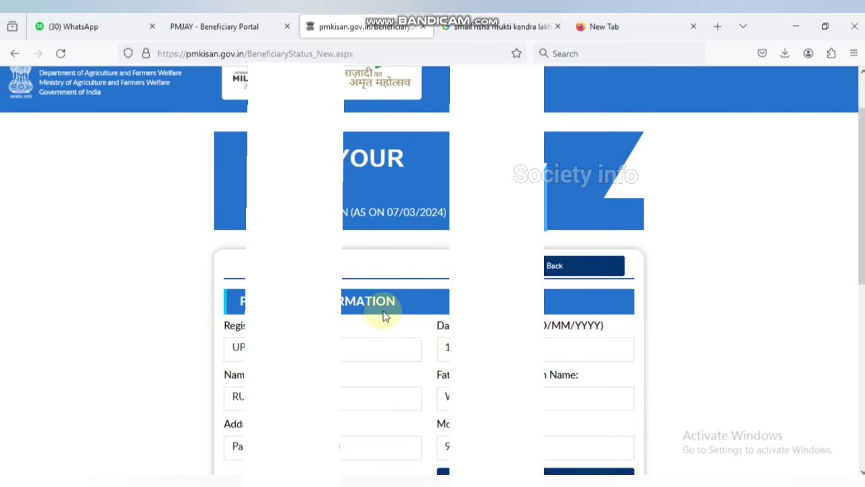
pyautogui.scroll(-4, 409, 315)
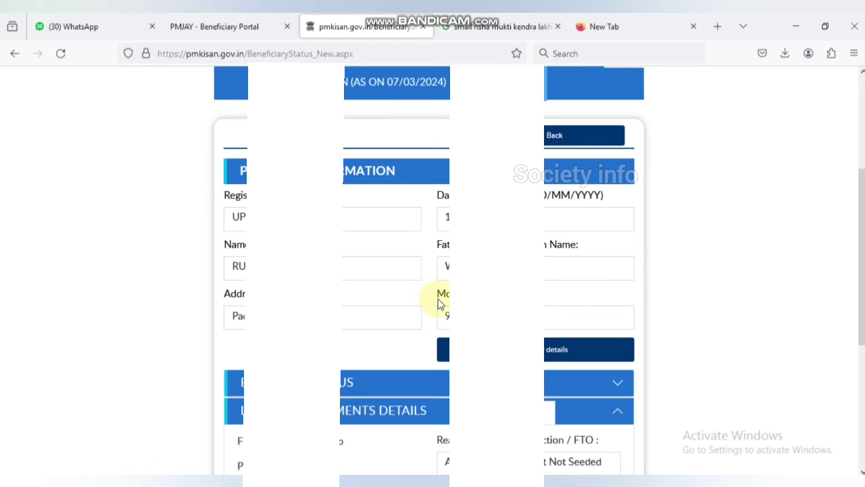
pyautogui.scroll(-2, 440, 303)
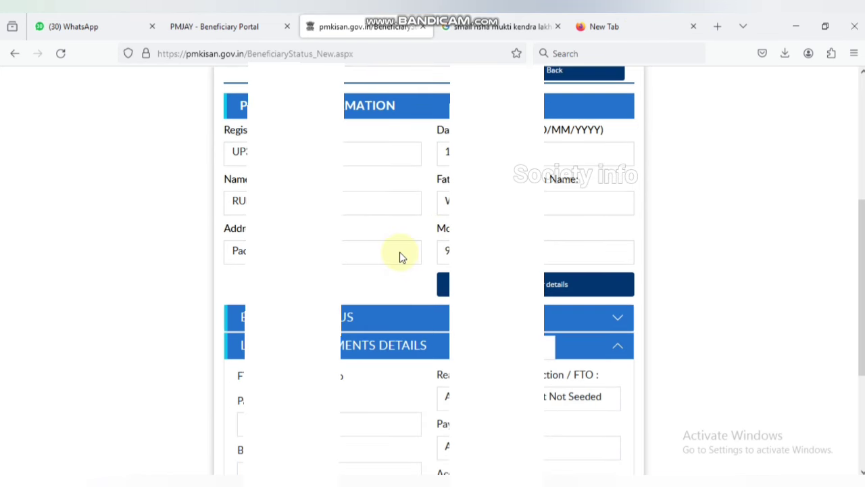
pyautogui.scroll(-2, 399, 256)
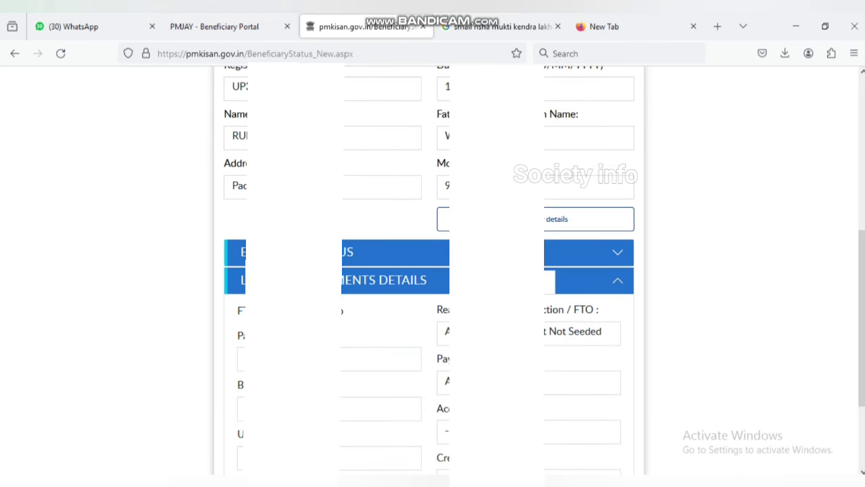
# Expand Eligibility Status, showing land seeding and e-KYC Yes, Aadhaar bank account seeding No.
pyautogui.click(575, 253)
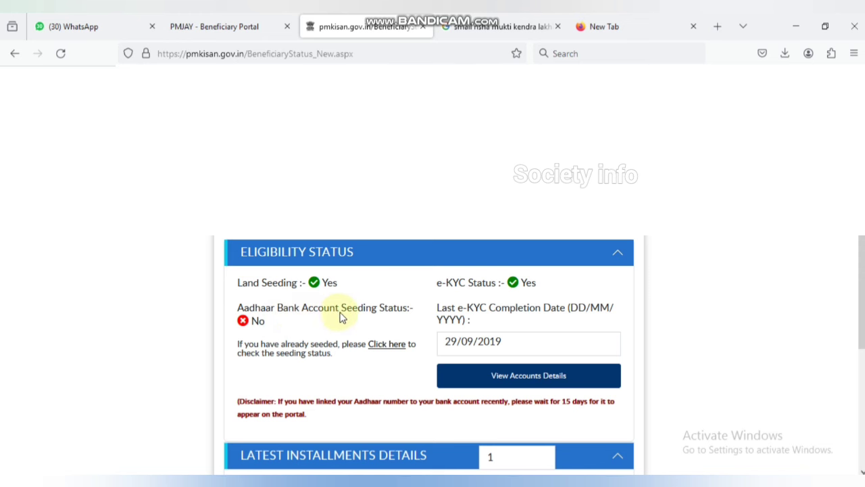
pyautogui.scroll(-3, 387, 321)
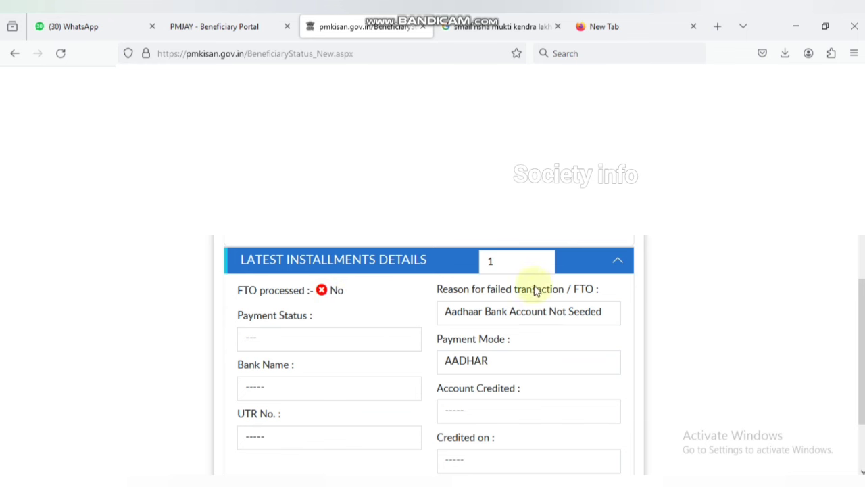
pyautogui.scroll(2, 579, 266)
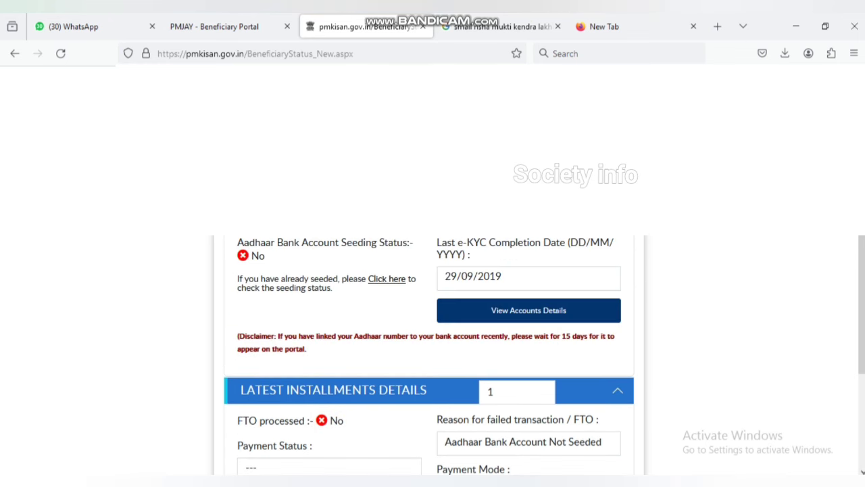
pyautogui.scroll(-3, 429, 351)
pyautogui.scroll(2, 429, 352)
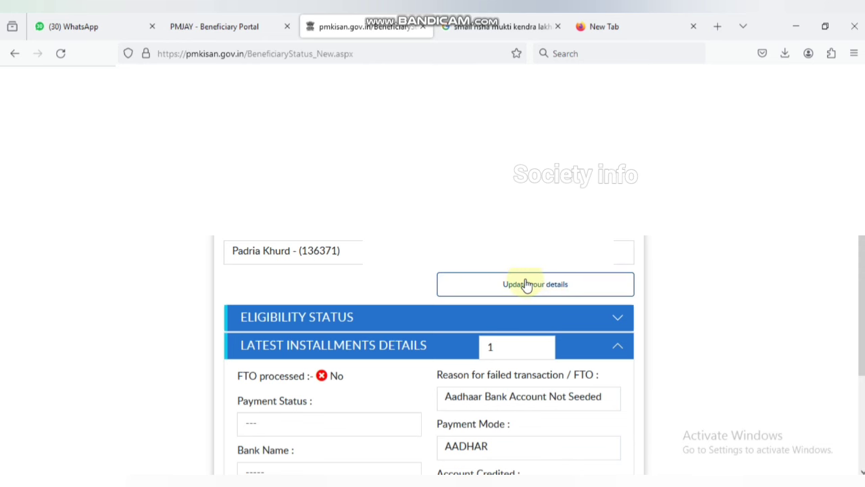
pyautogui.scroll(-1, 527, 284)
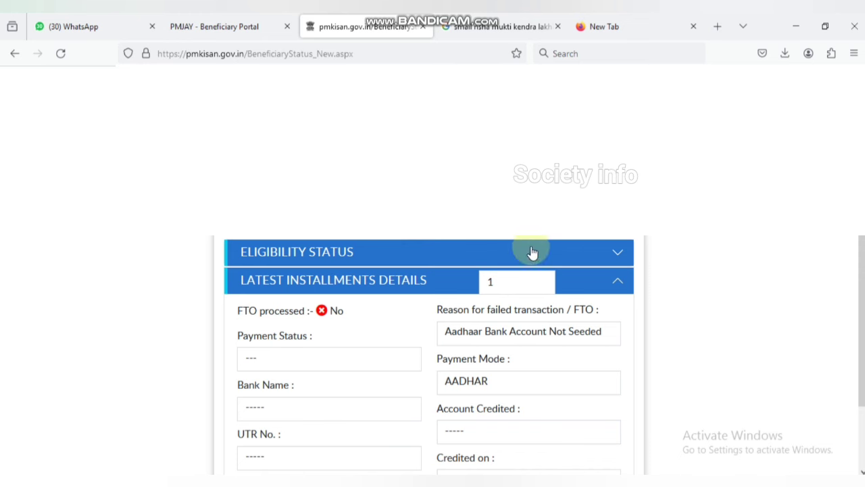
pyautogui.click(616, 251)
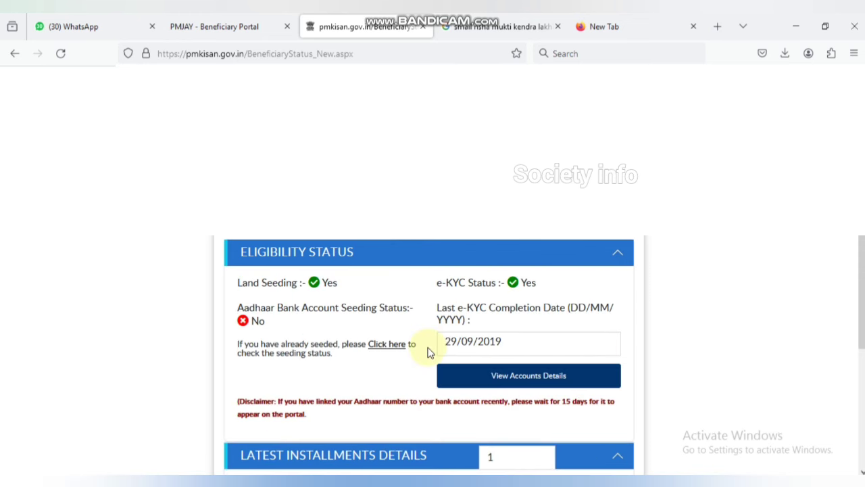
# Follow the seeding status link to myAadhaar and open its Login via OTP form.
pyautogui.click(391, 344)
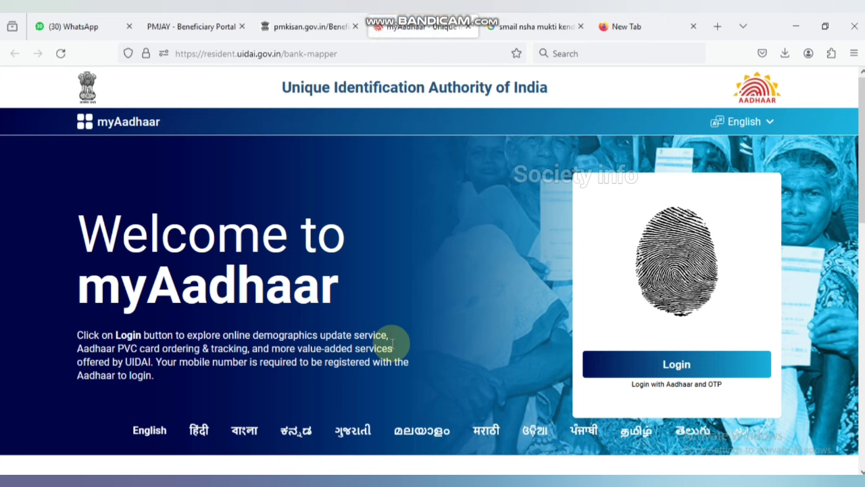
pyautogui.click(694, 365)
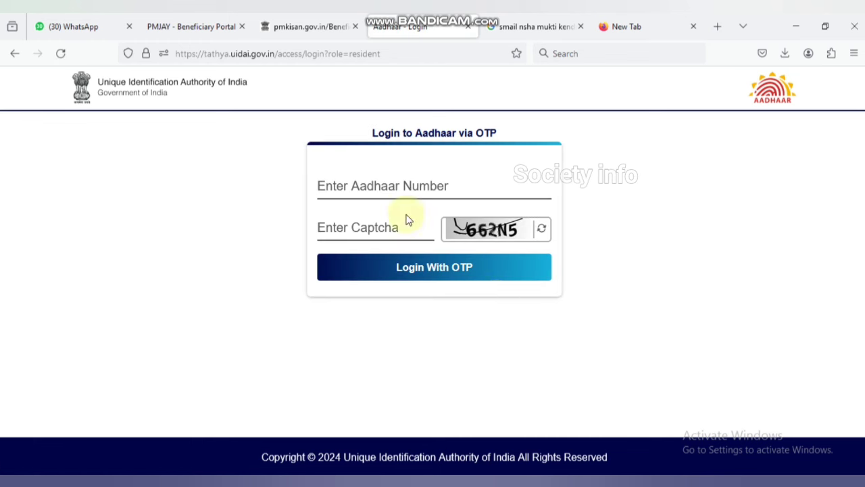
# Log in to myAadhaar with the Aadhaar number, captcha and one-time password.
pyautogui.click(396, 188)
pyautogui.write('210')
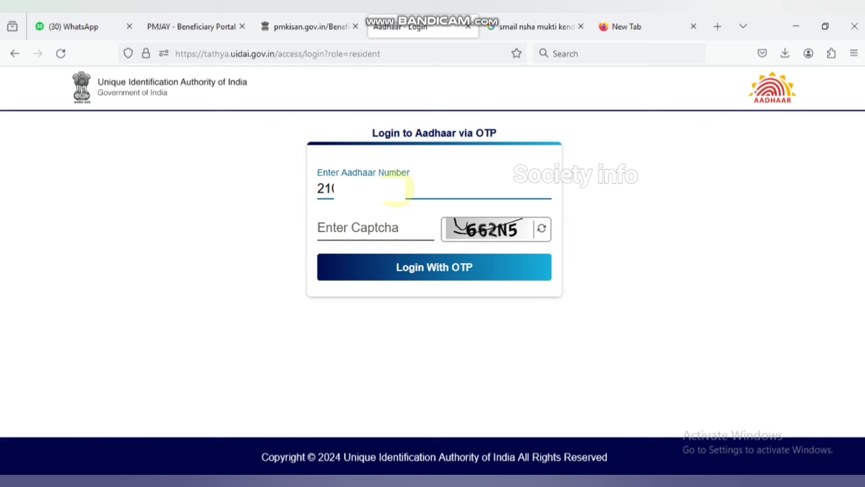
pyautogui.click(386, 226)
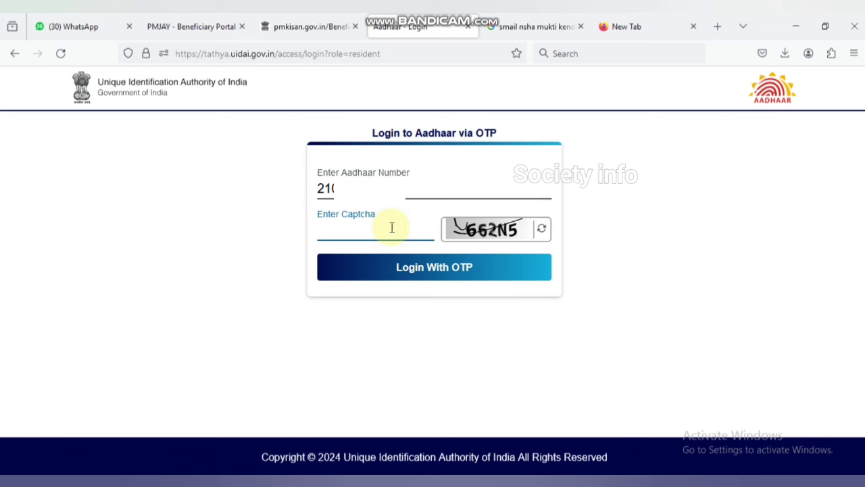
pyautogui.write('662N5')
pyautogui.click(450, 274)
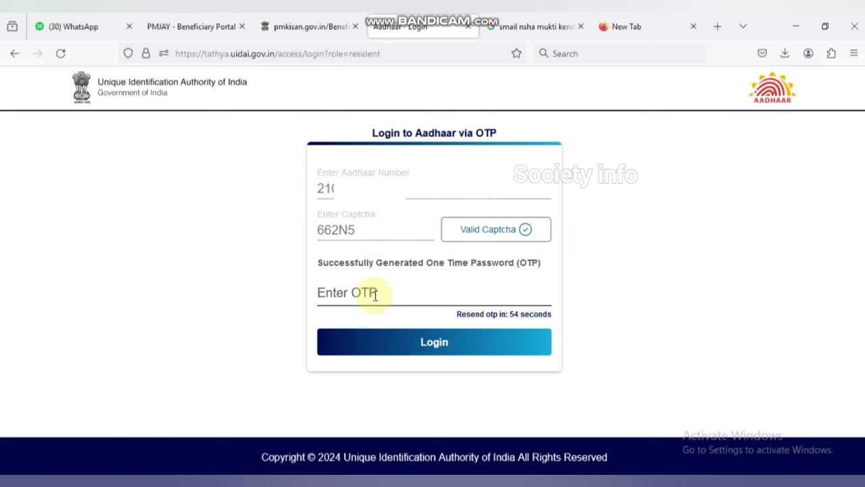
pyautogui.click(375, 295)
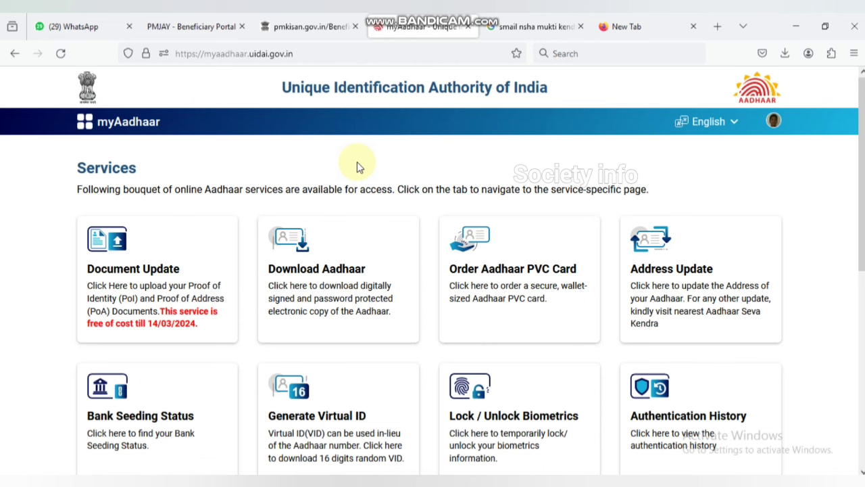
# Open Bank Seeding Status: mapped to PAYTM PAYMENTS BANK LTD, Active, updated 13/08/2021.
pyautogui.scroll(-2, 311, 241)
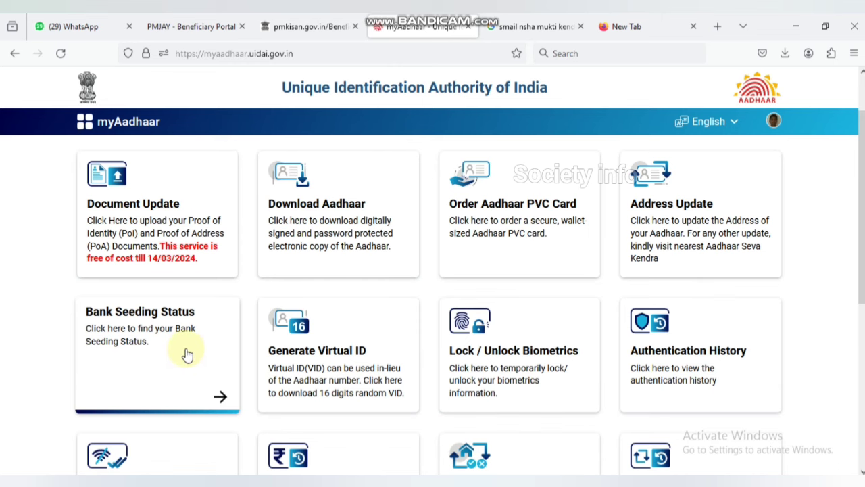
pyautogui.click(216, 408)
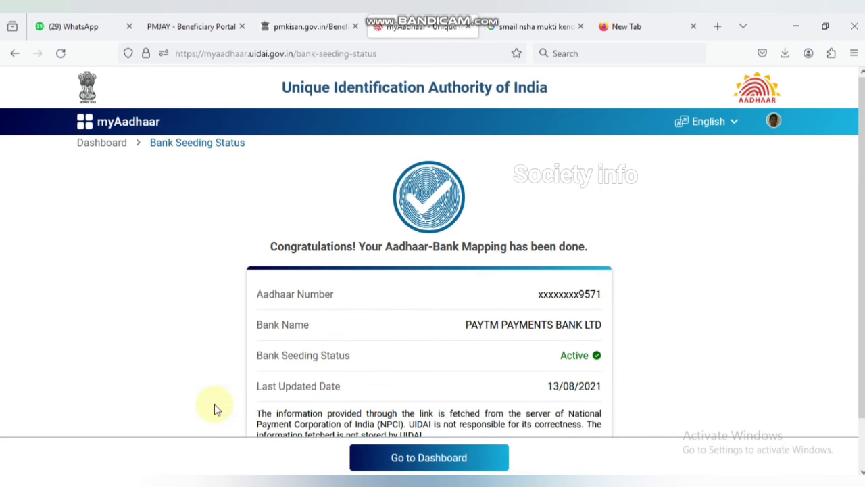
pyautogui.scroll(-2, 462, 297)
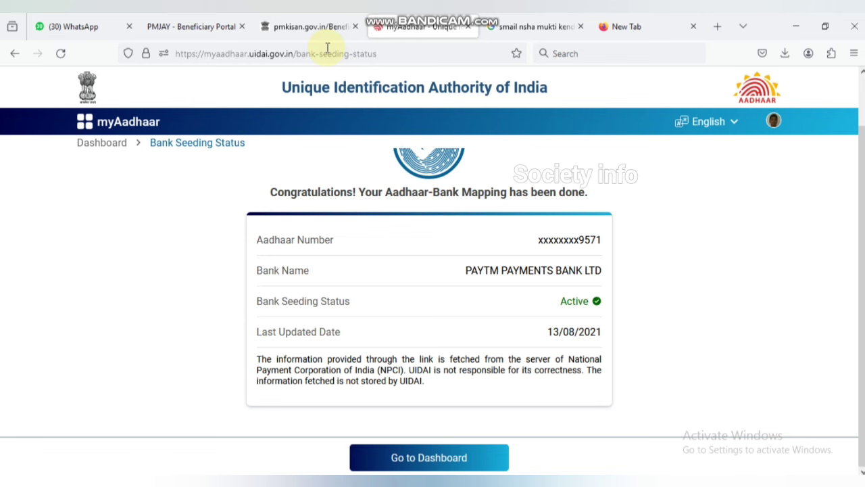
# Back on the PM-Kisan tab, expand Eligibility Status: Aadhaar bank seeding still No, payment mode AADHAR.
pyautogui.click(302, 27)
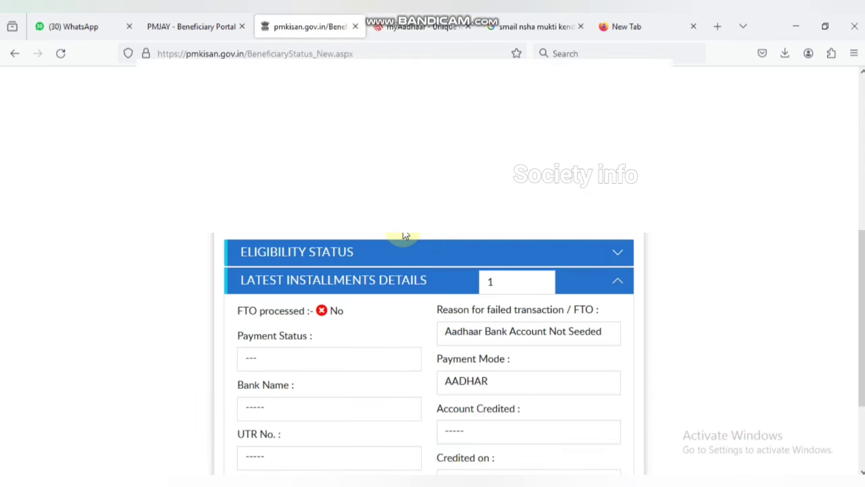
pyautogui.scroll(-2, 478, 264)
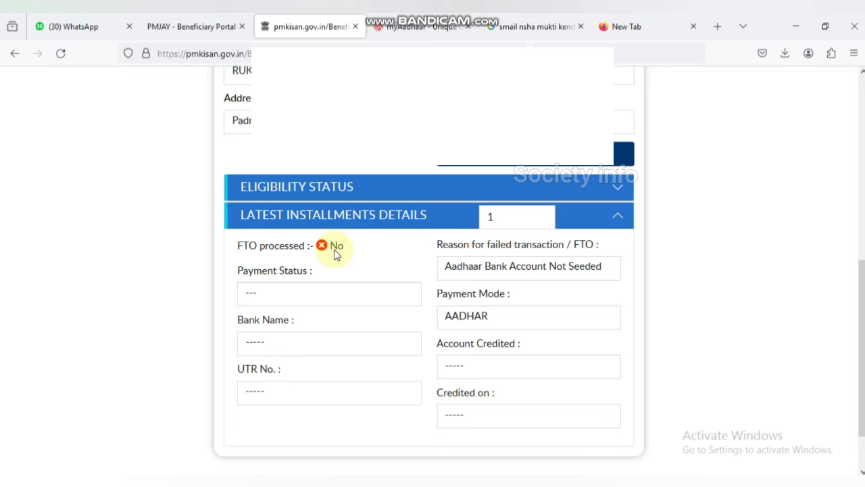
pyautogui.click(617, 189)
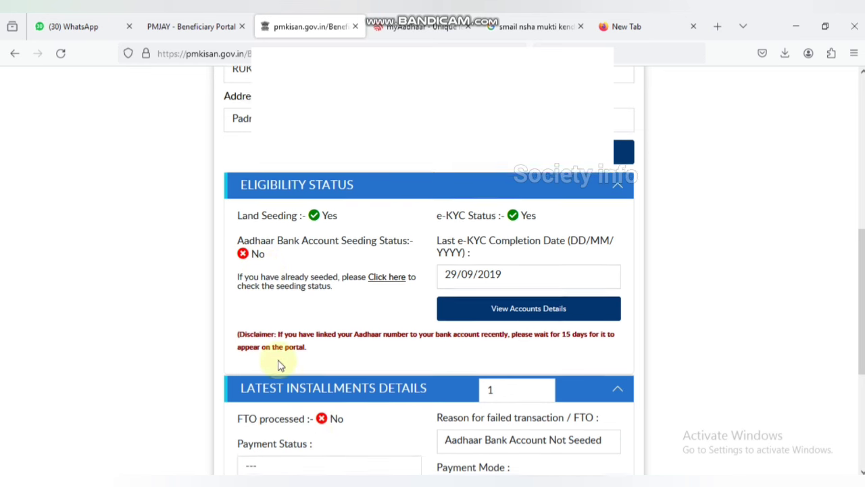
pyautogui.scroll(-2, 336, 364)
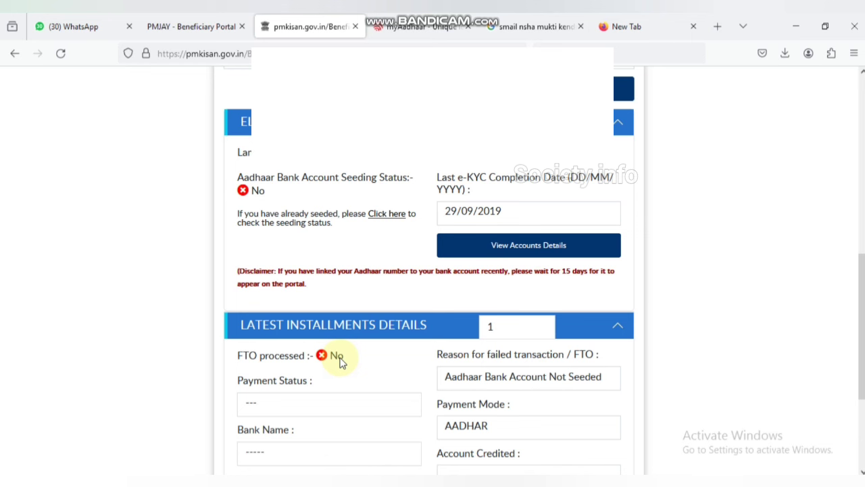